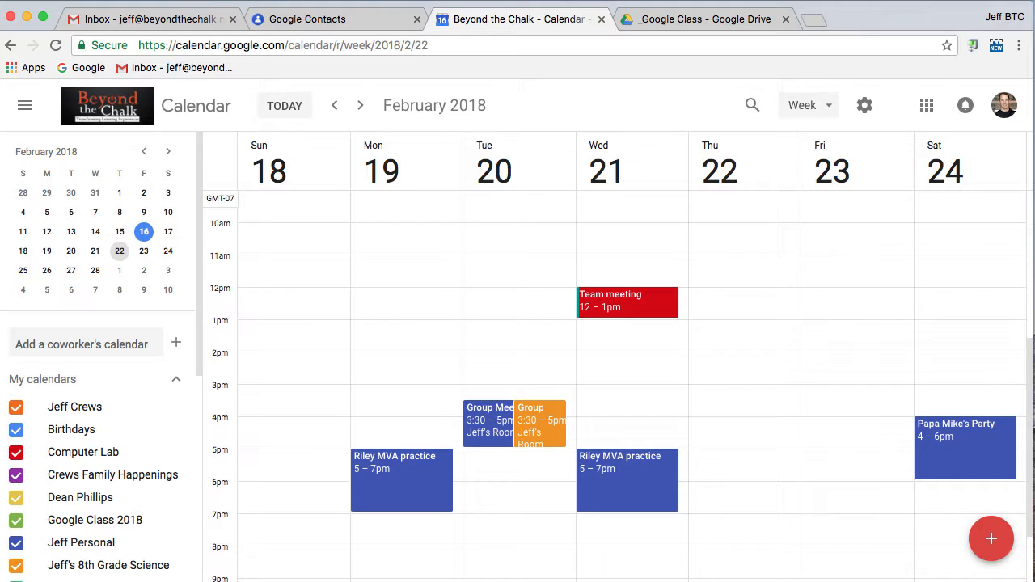
Step: Create a new calendar named "Gym Schedule"
left_click(177, 346)
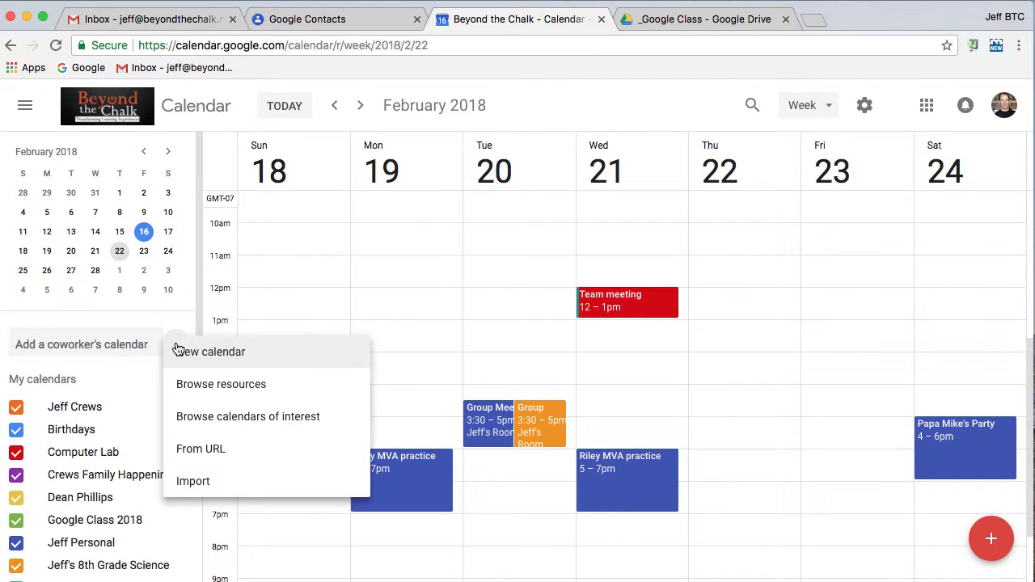
left_click(236, 352)
type("Gyn")
key("BackSpace")
type("m Schedule")
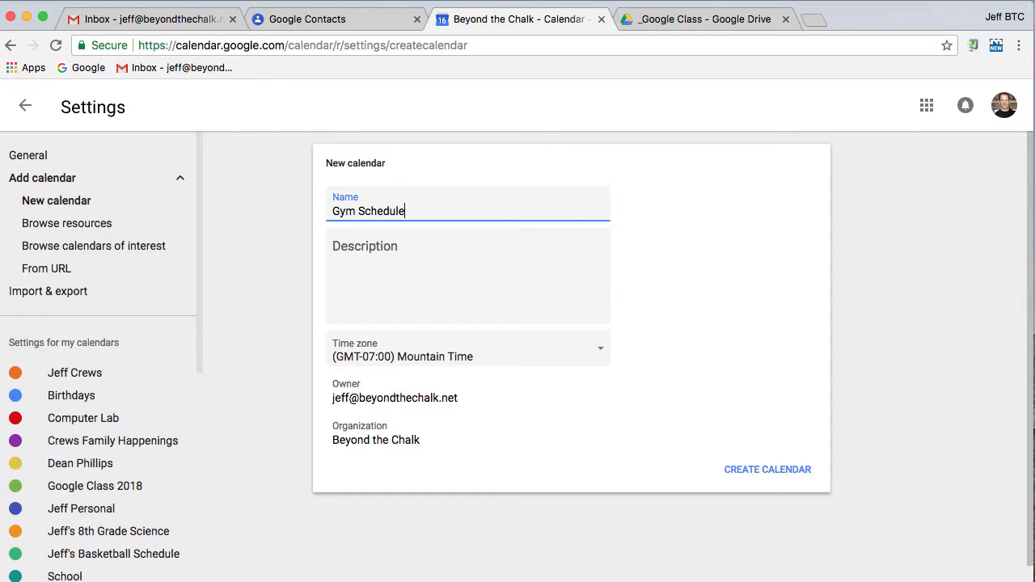
left_click(745, 469)
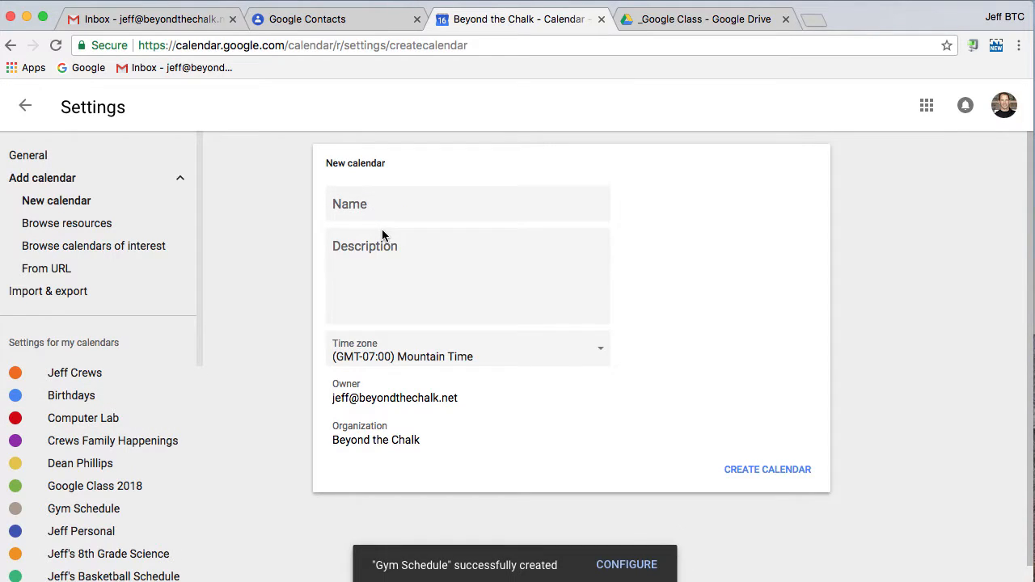
Step: Configure Gym Schedule to be available to the public with the permission "See only free/busy (hide details)"
left_click(619, 566)
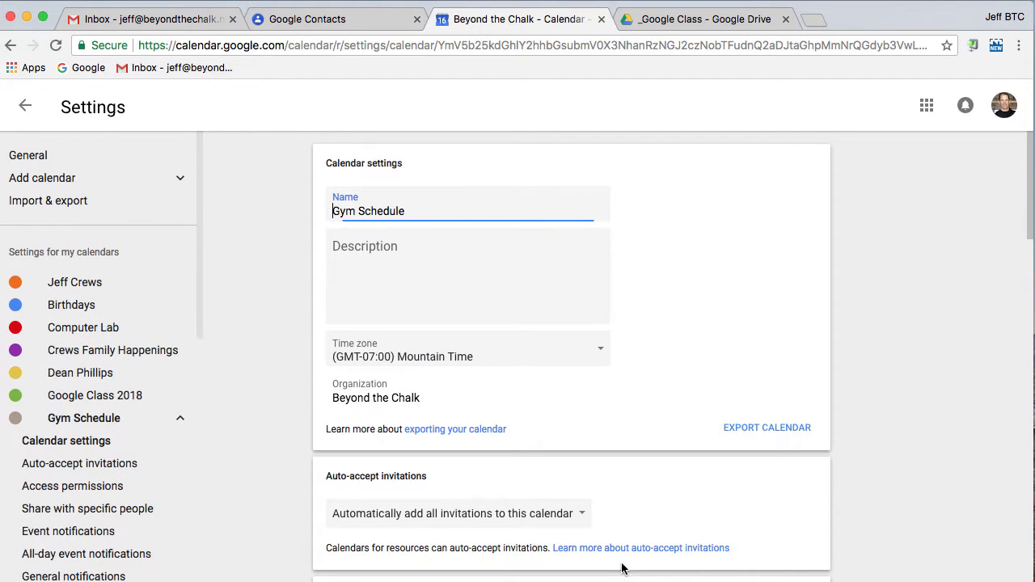
scroll(425, 267, "down", 3)
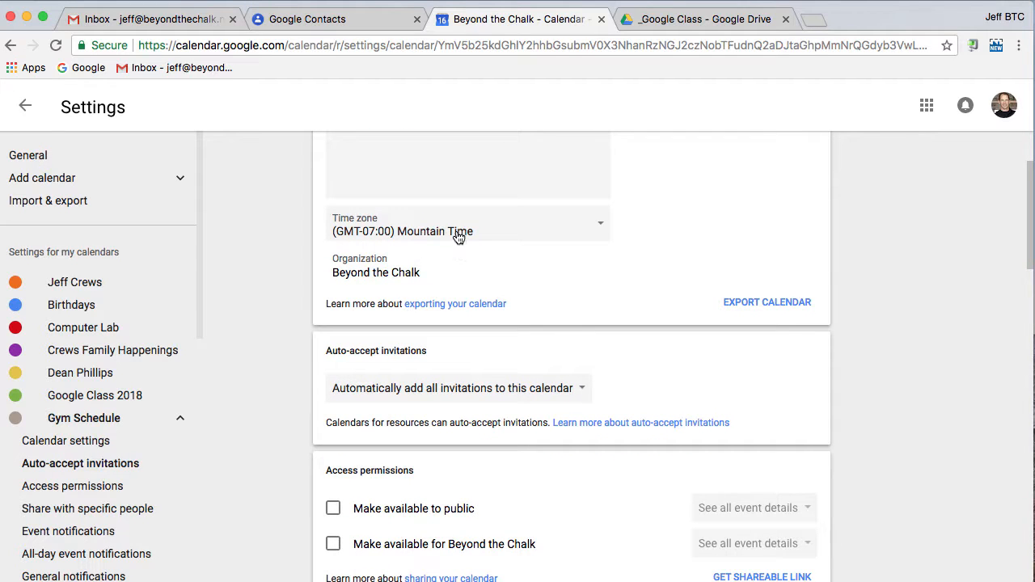
scroll(482, 269, "down", 3)
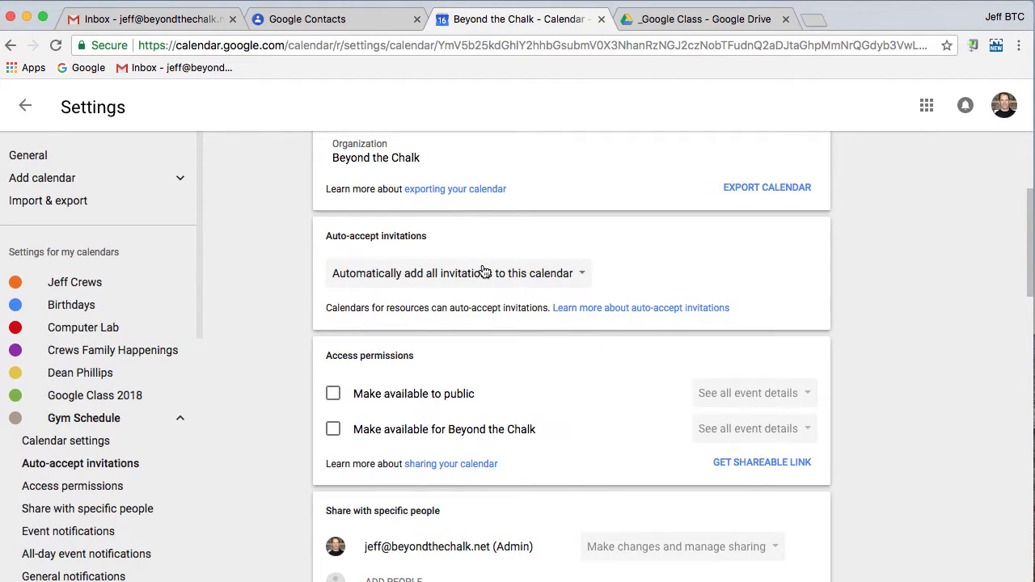
left_click(335, 399)
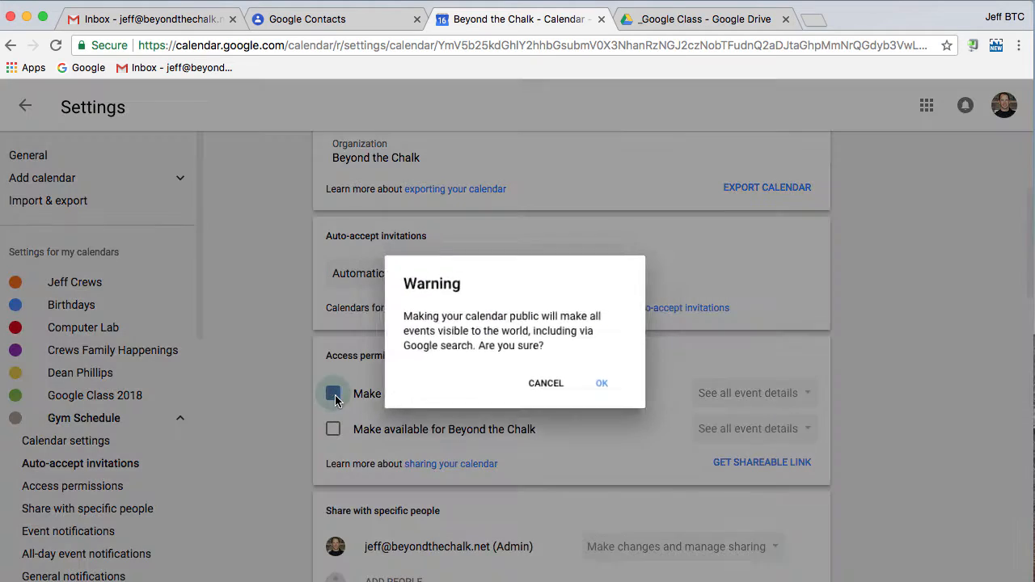
left_click(604, 389)
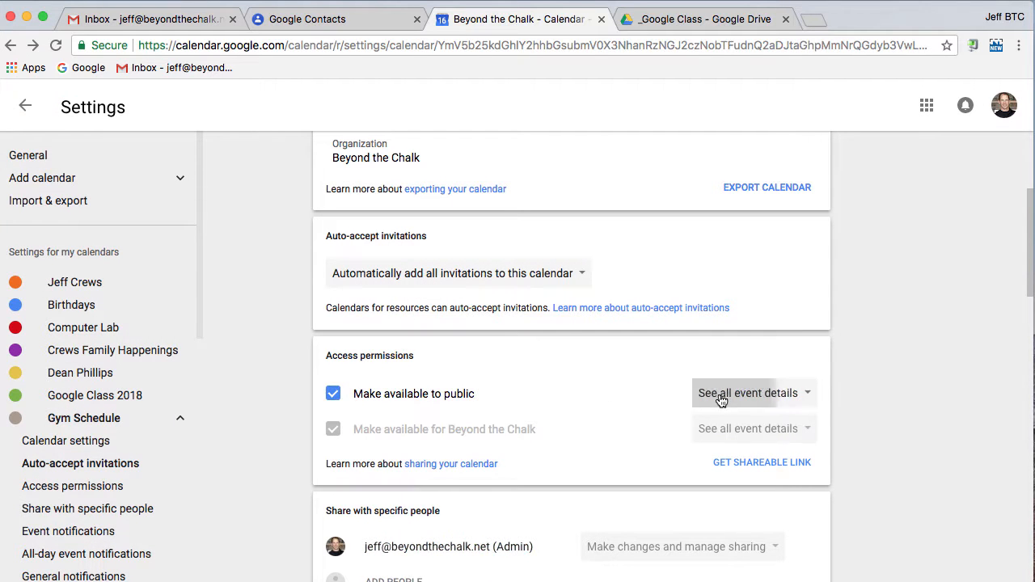
left_click(721, 396)
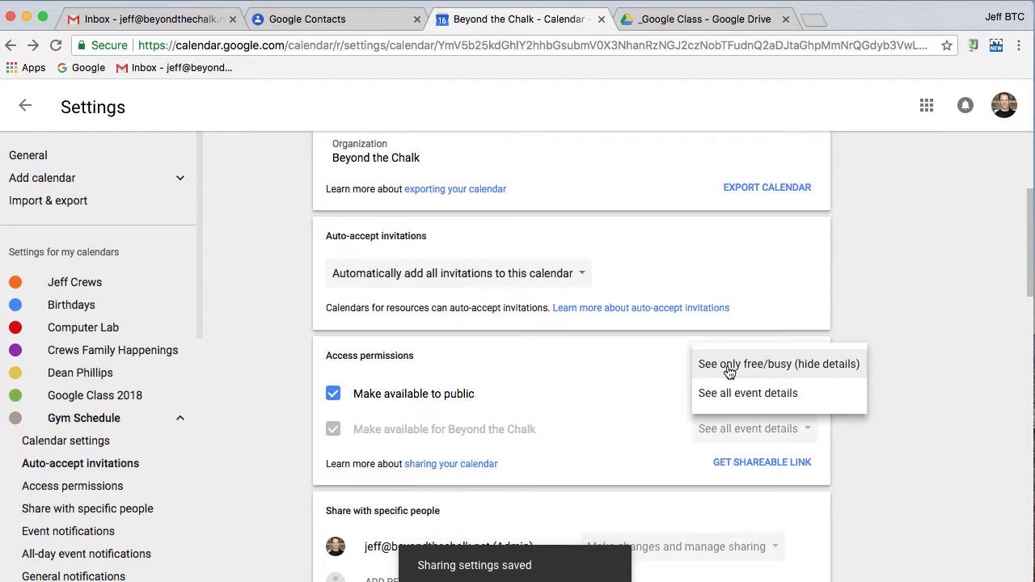
left_click(727, 370)
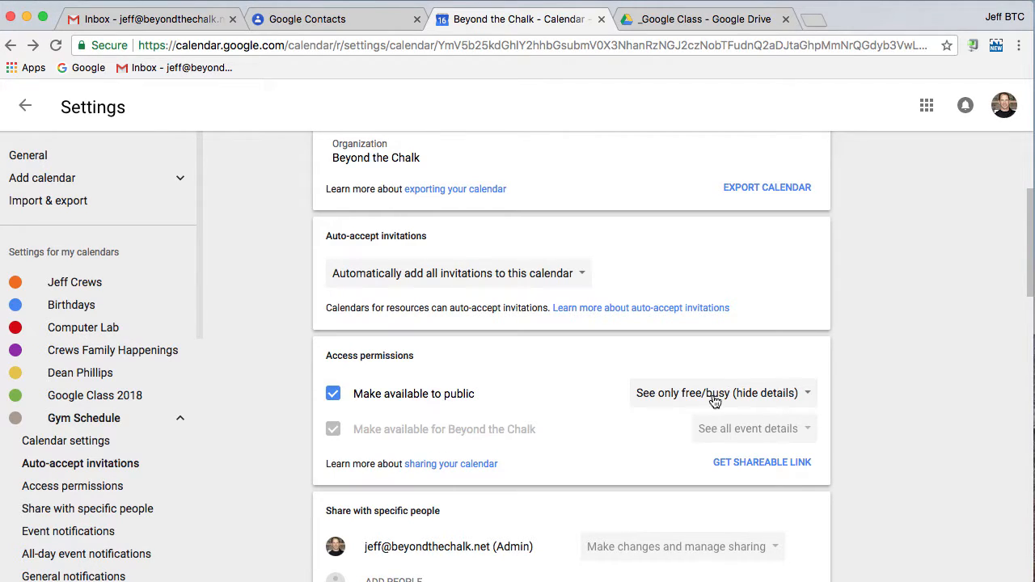
Step: Review the Gym Schedule's sharing and notification settings down to the Integrate calendar section
scroll(617, 407, "down", 1)
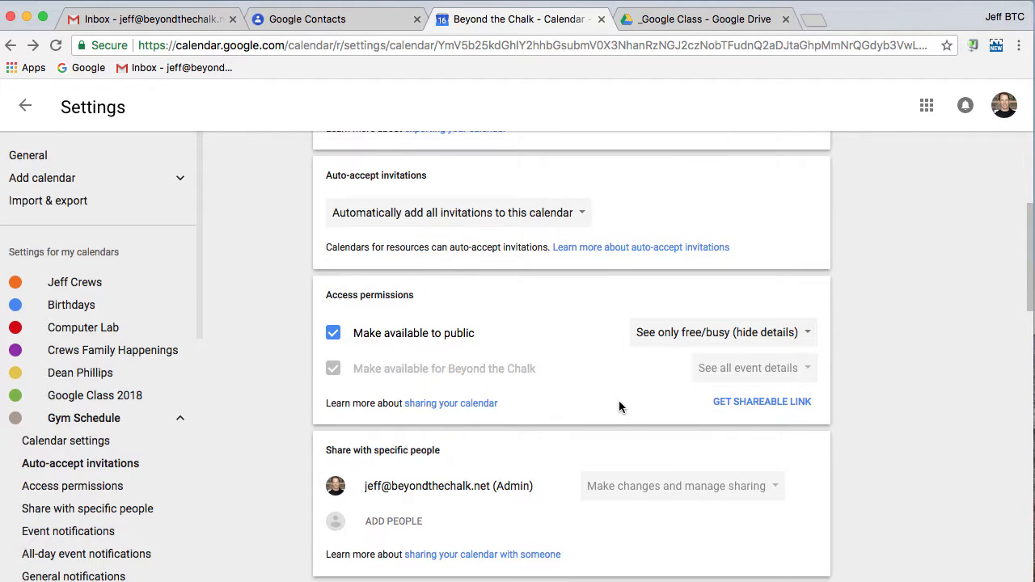
scroll(543, 359, "down", 2)
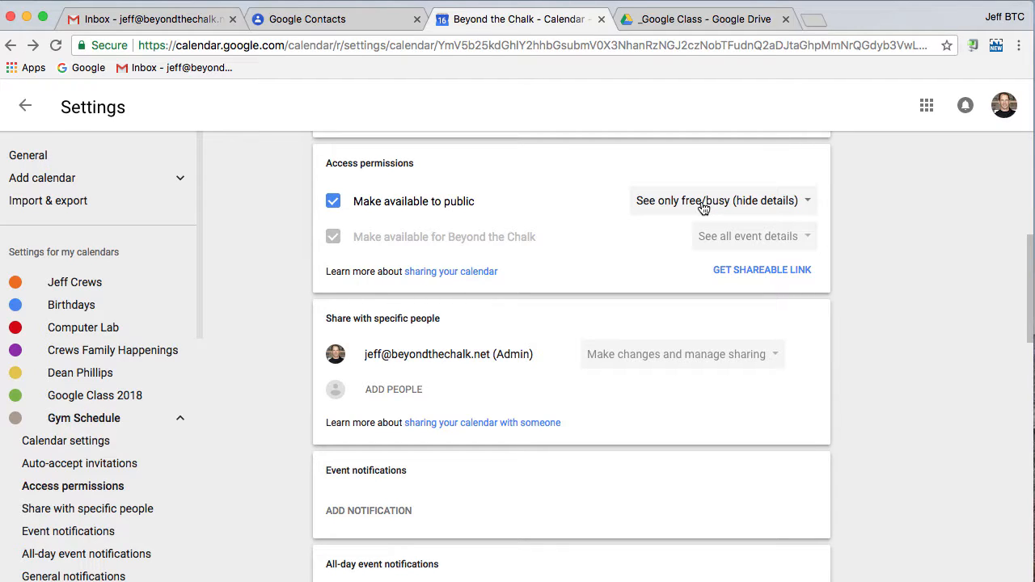
scroll(700, 217, "down", 5)
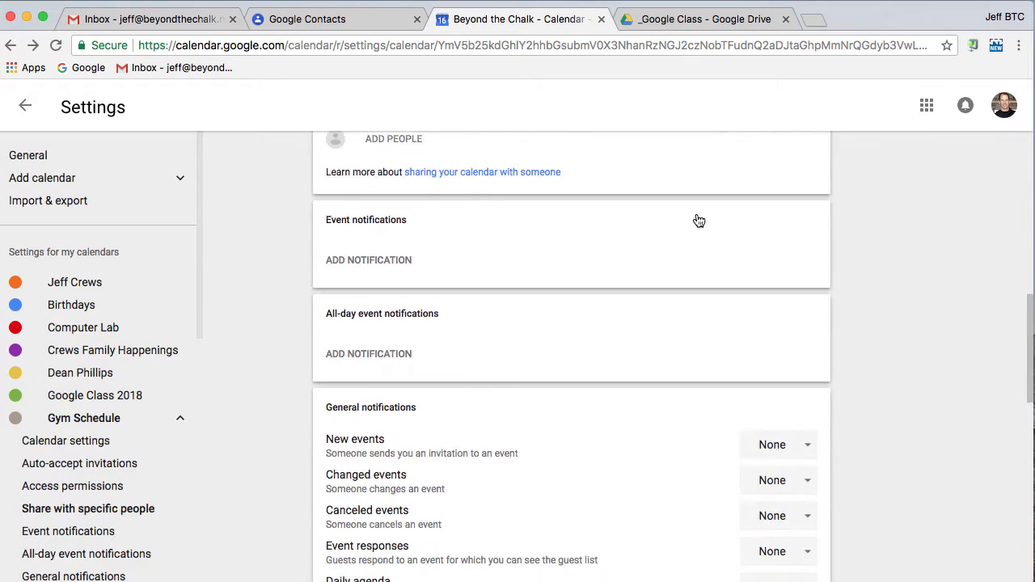
scroll(696, 217, "up", 1)
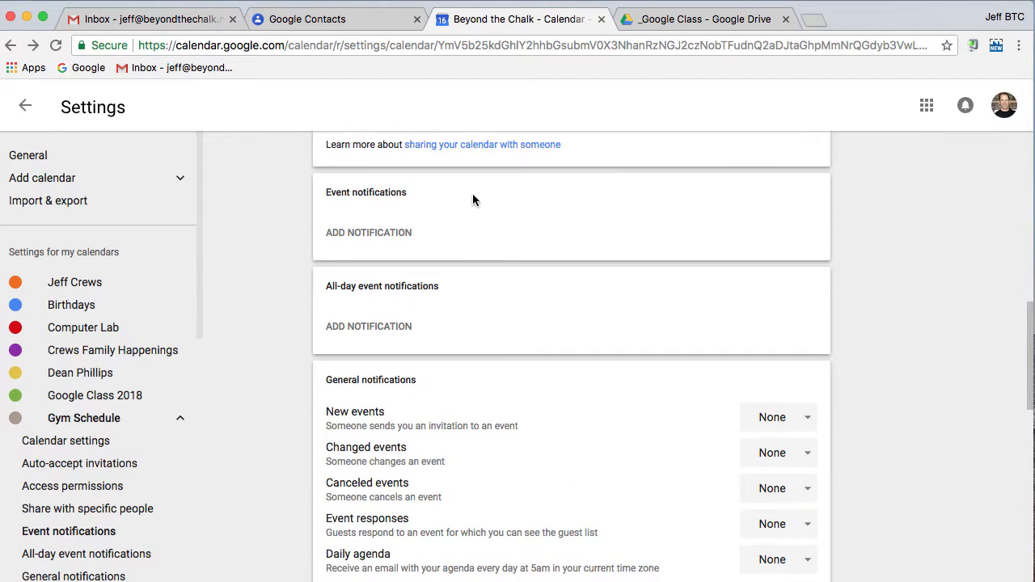
scroll(707, 325, "down", 1)
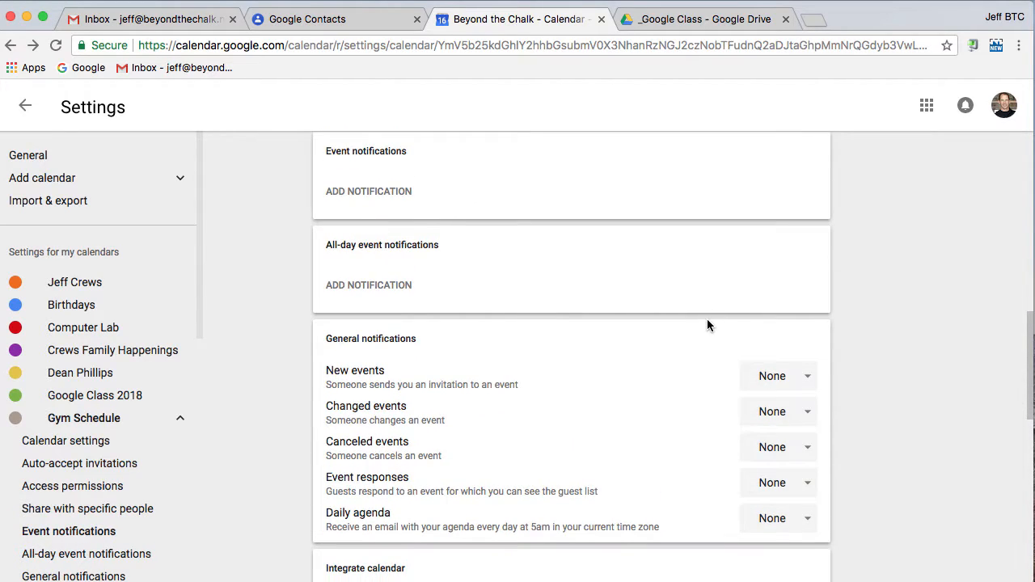
scroll(707, 325, "down", 2)
scroll(708, 322, "down", 3)
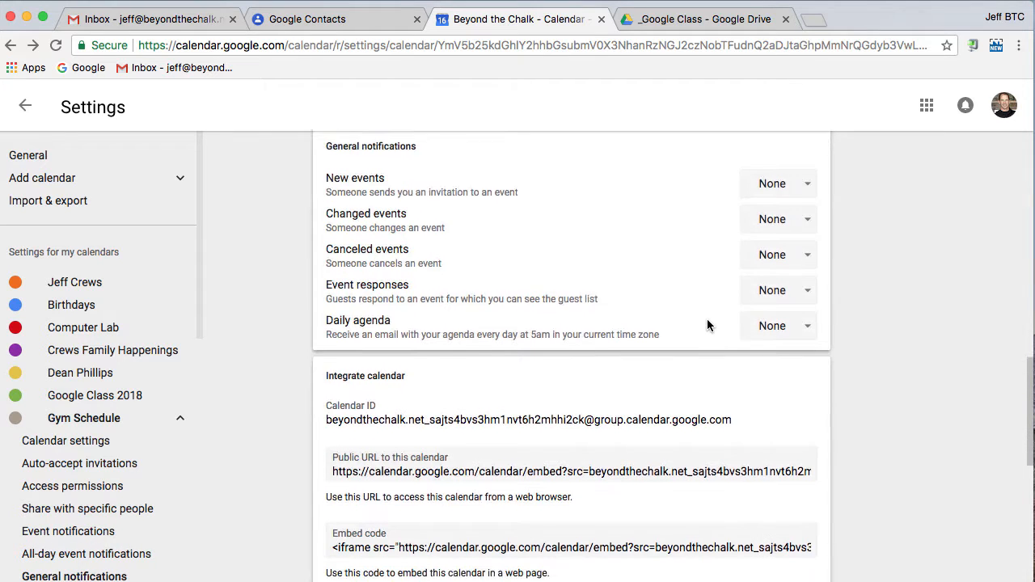
scroll(707, 319, "down", 1)
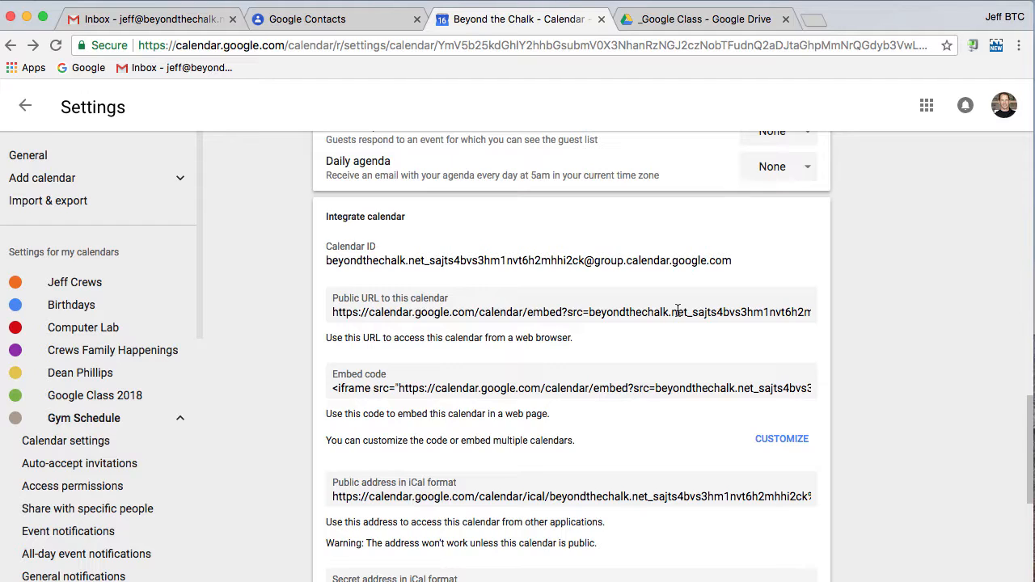
Step: Select the Gym Schedule's embed code and open the page for customizing it
left_click(333, 388)
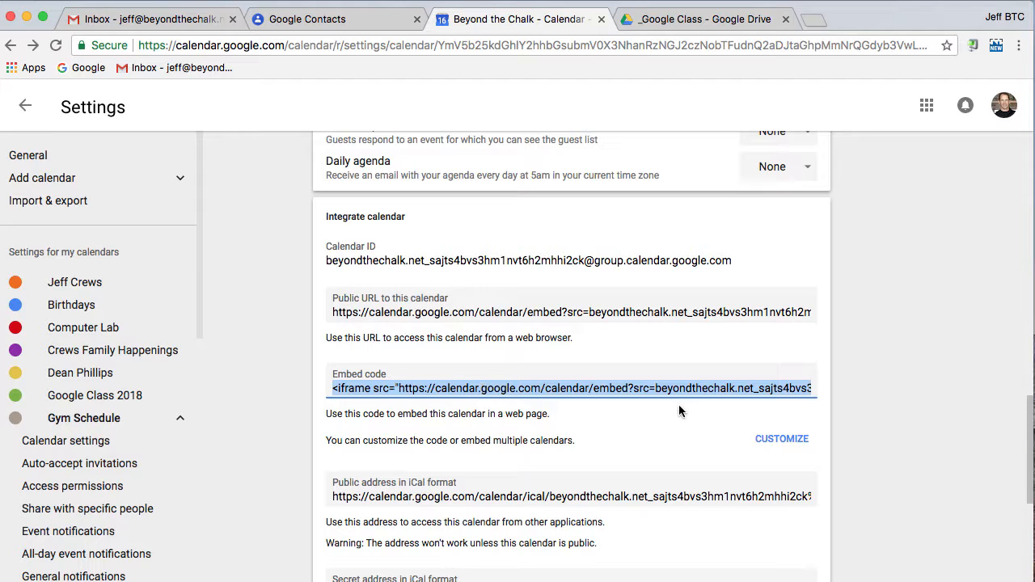
left_click(778, 439)
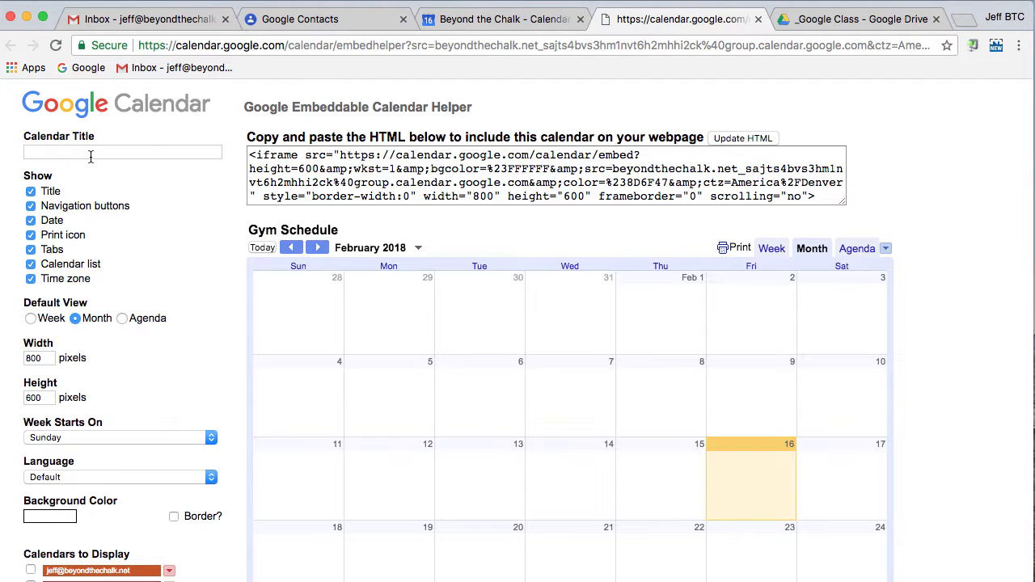
left_click(100, 150)
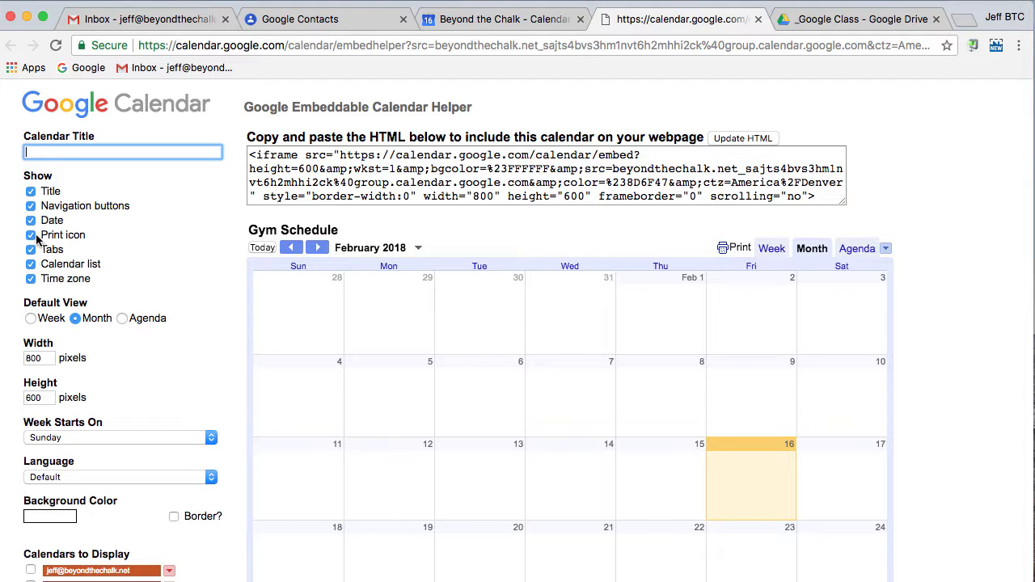
Step: Try Week as the embedded calendar's default view, and switch it back to Month
scroll(160, 296, "down", 1)
scroll(159, 296, "down", 2)
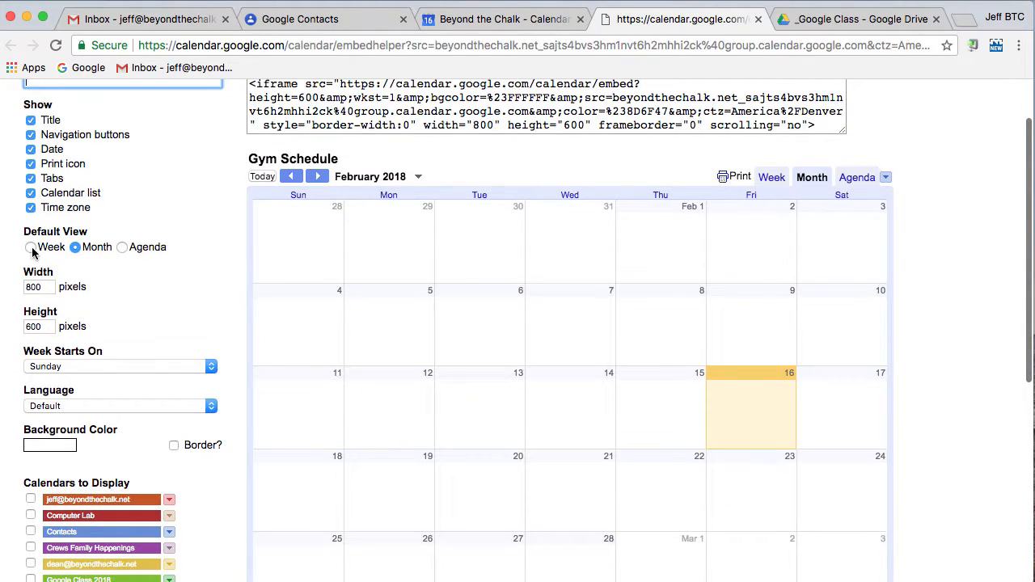
left_click(31, 248)
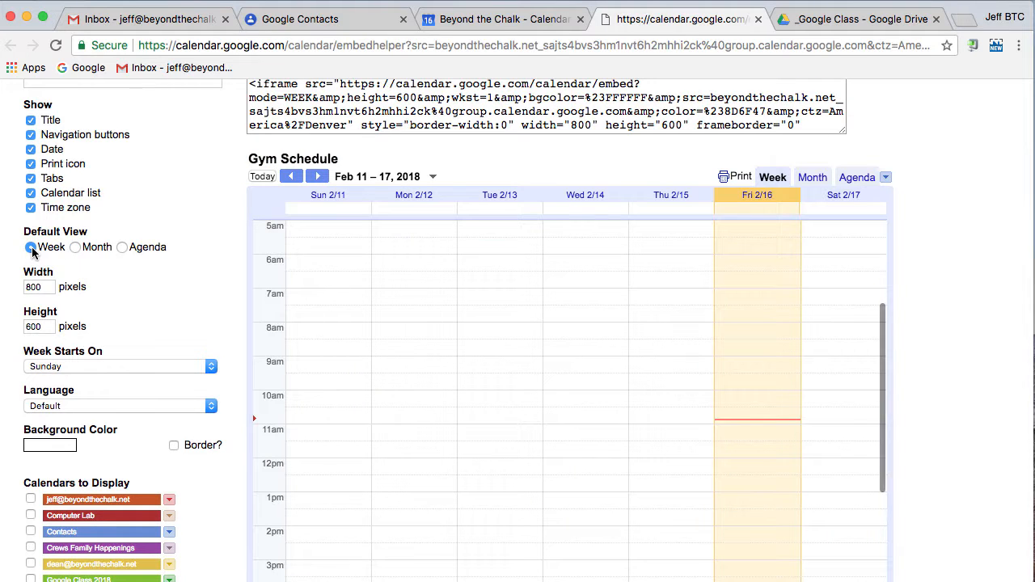
left_click(75, 247)
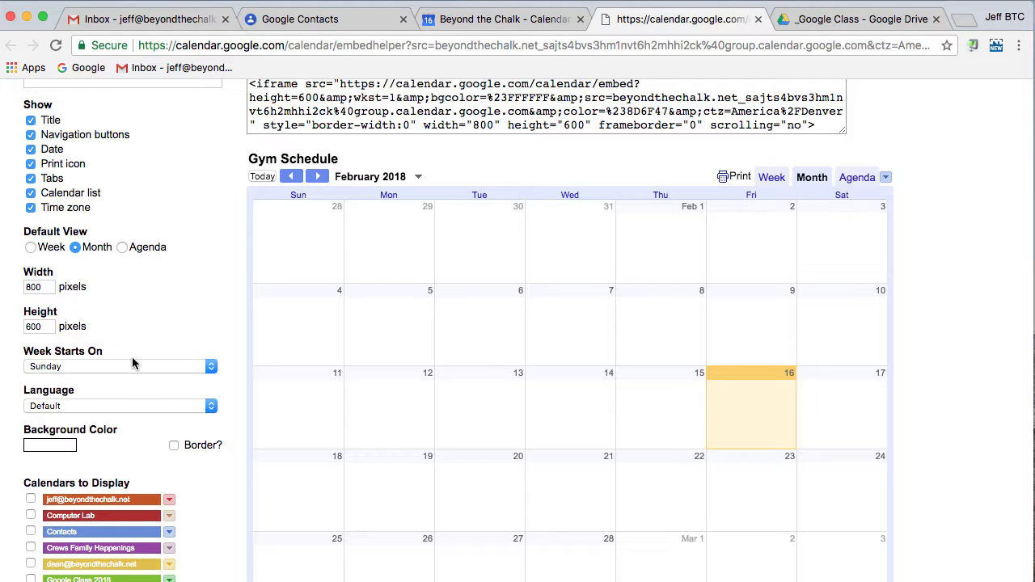
Step: Set the embedded calendar's background color to bright red
scroll(134, 369, "down", 3)
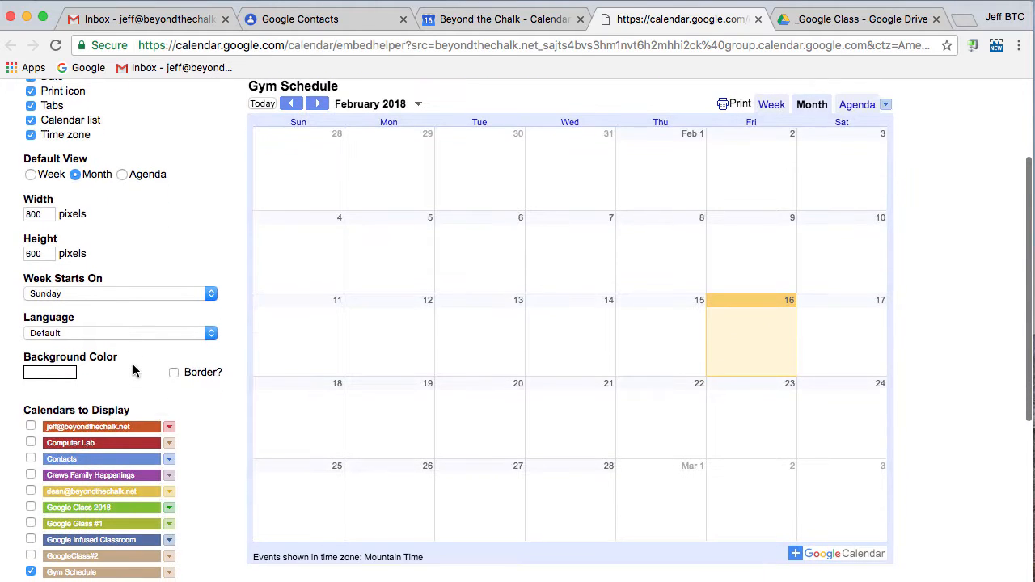
left_click(55, 357)
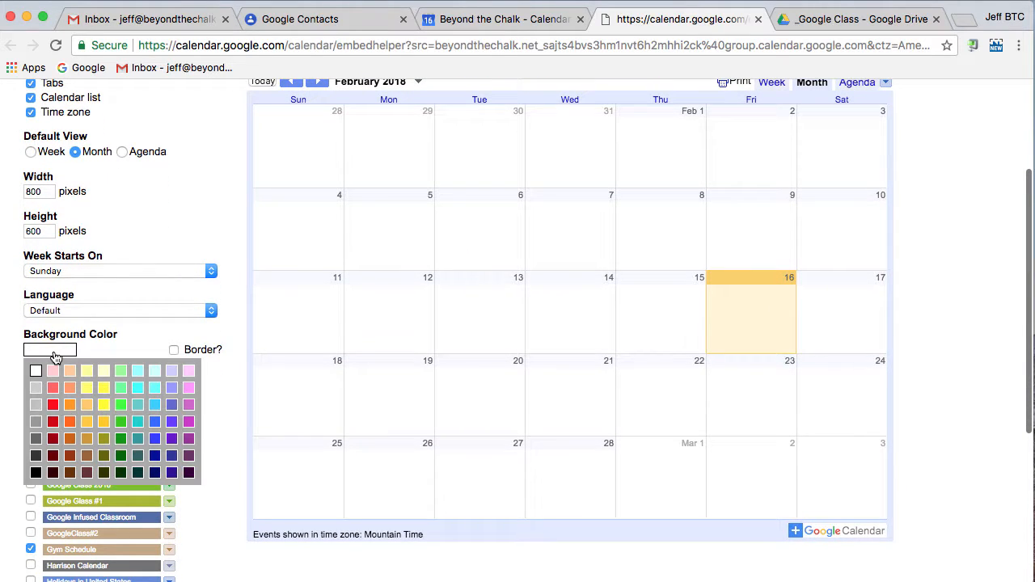
left_click(52, 406)
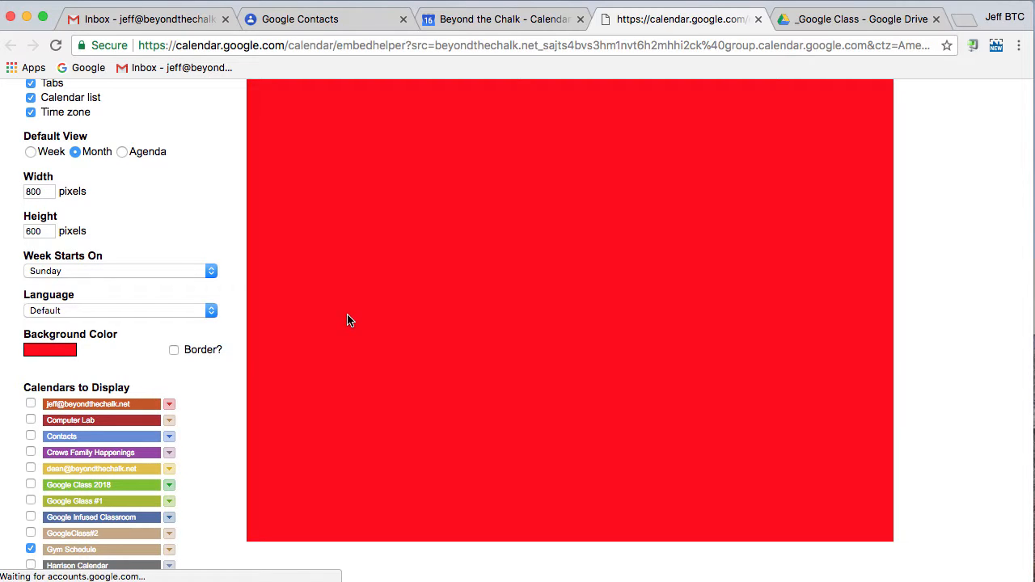
Step: Examine the Calendars to Display list and the recolored preview of the embedded calendar
scroll(232, 306, "up", 2)
scroll(232, 305, "down", 5)
scroll(232, 308, "down", 2)
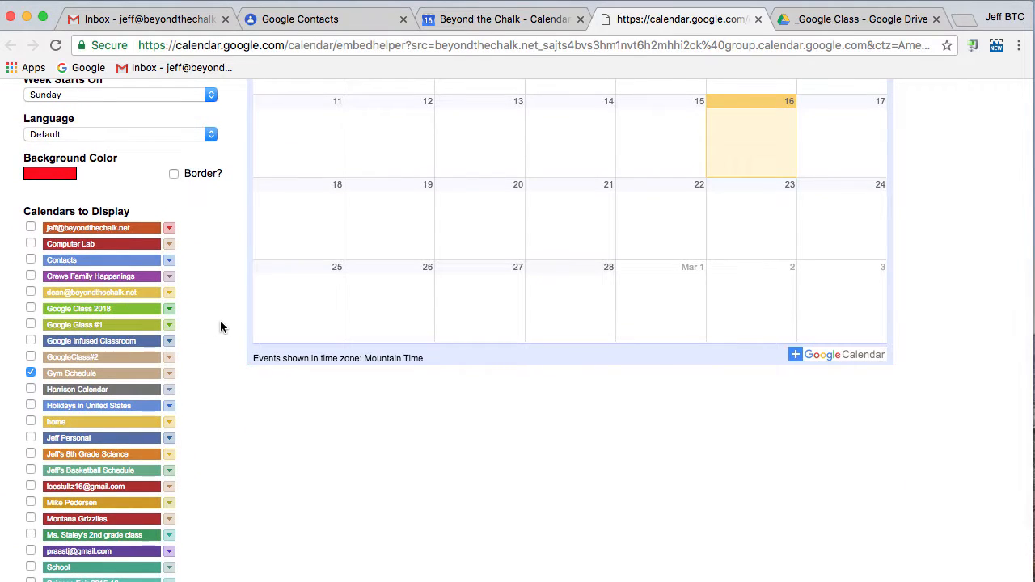
scroll(45, 289, "down", 3)
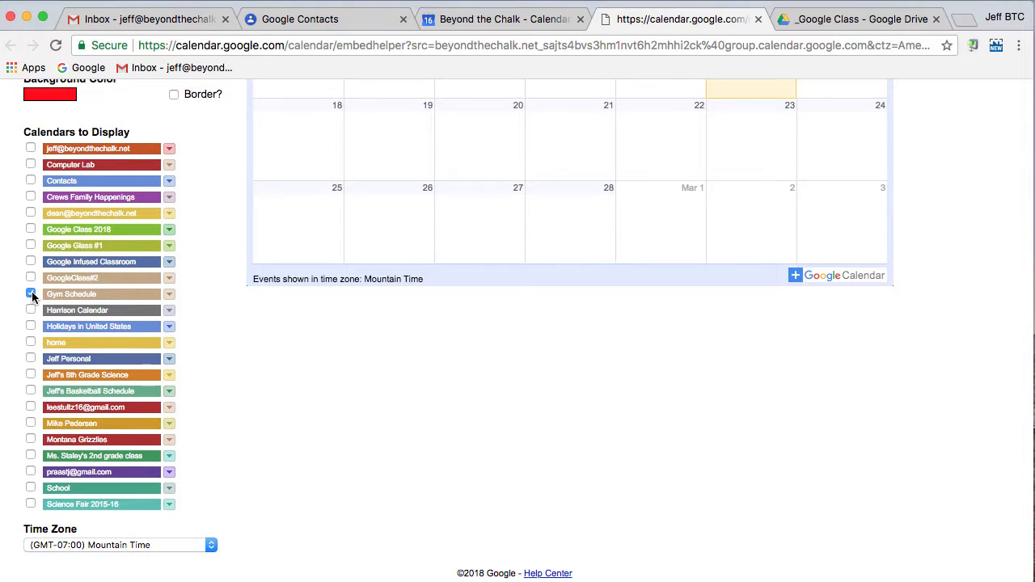
scroll(496, 318, "up", 5)
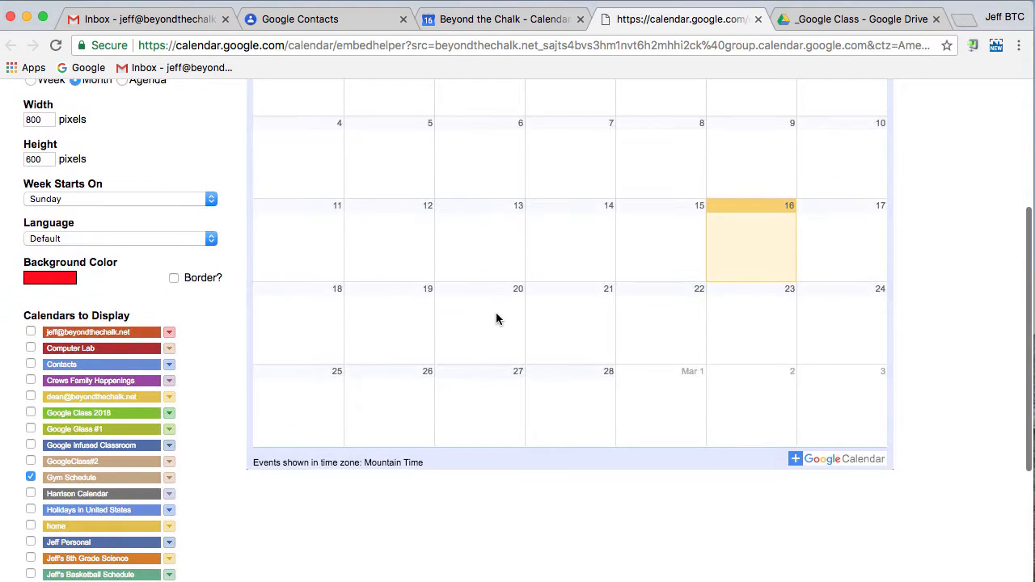
scroll(497, 318, "up", 2)
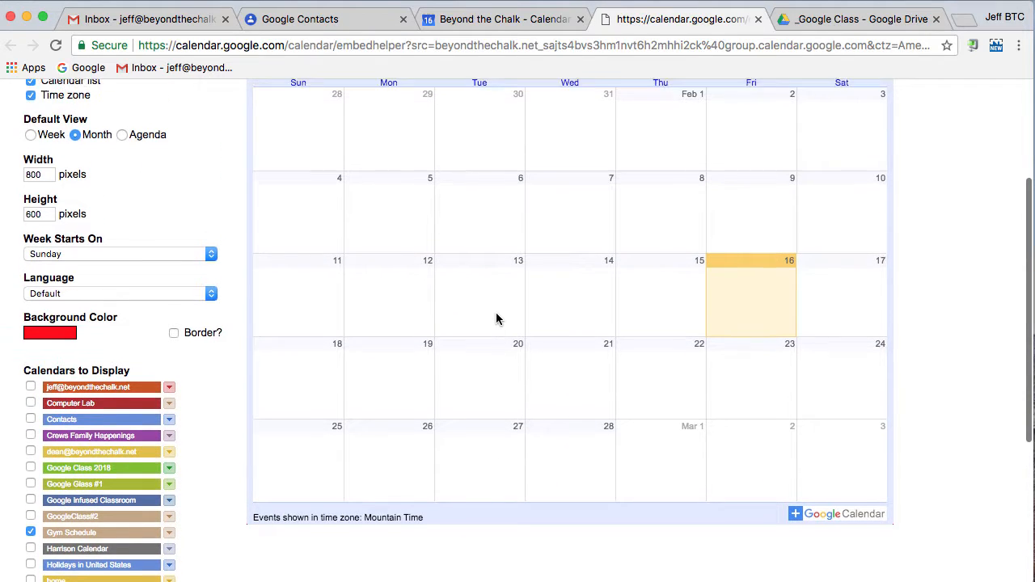
scroll(496, 318, "up", 1)
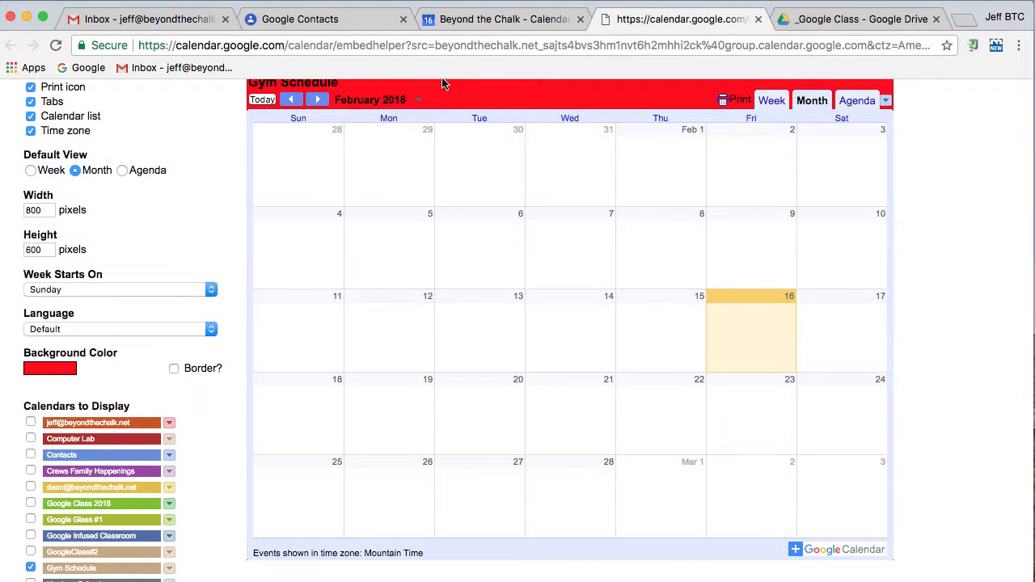
scroll(167, 291, "down", 6)
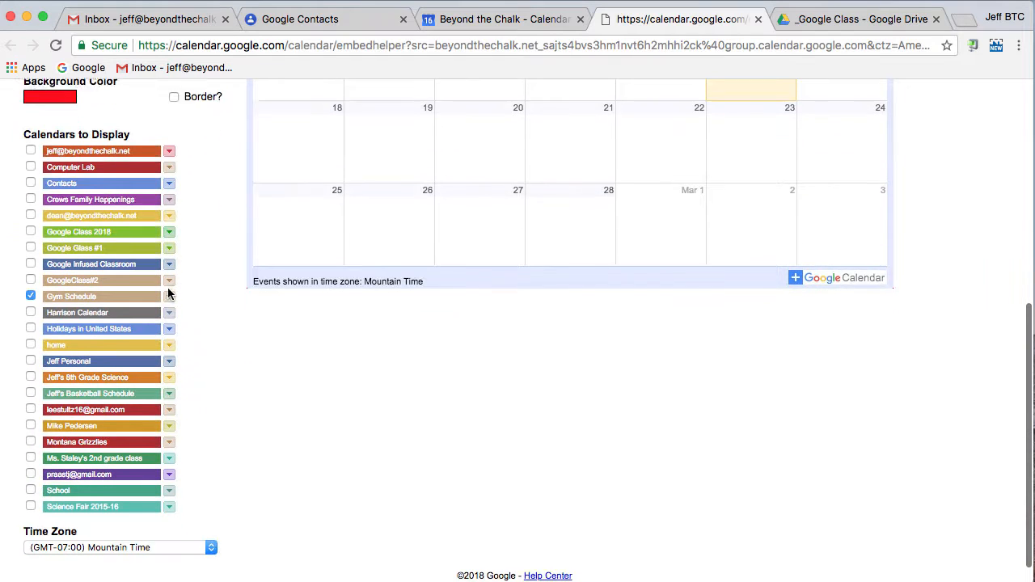
scroll(169, 293, "up", 8)
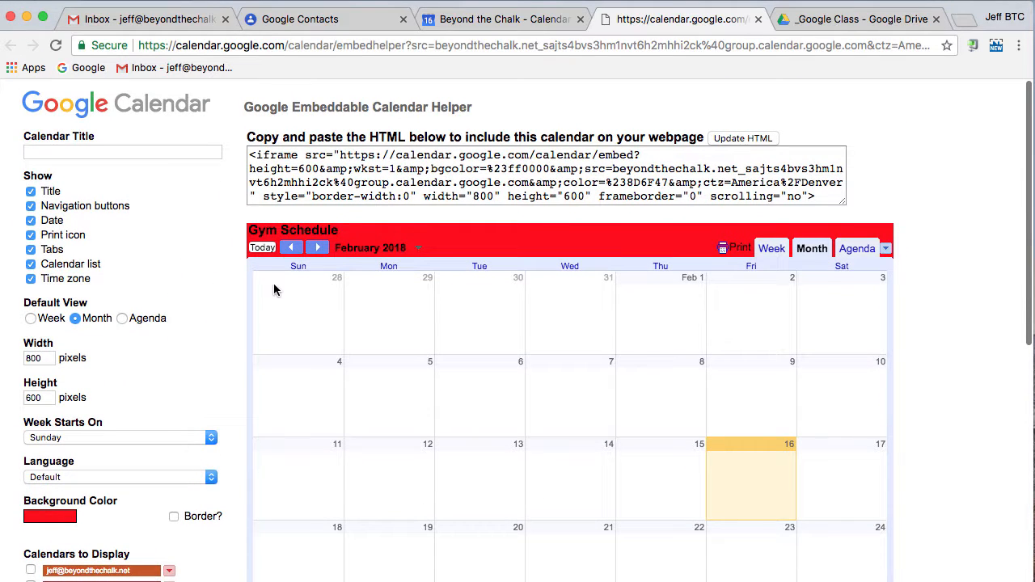
Step: Select the complete customized embed HTML and close the embed helper page
left_click_drag(247, 154, 848, 206)
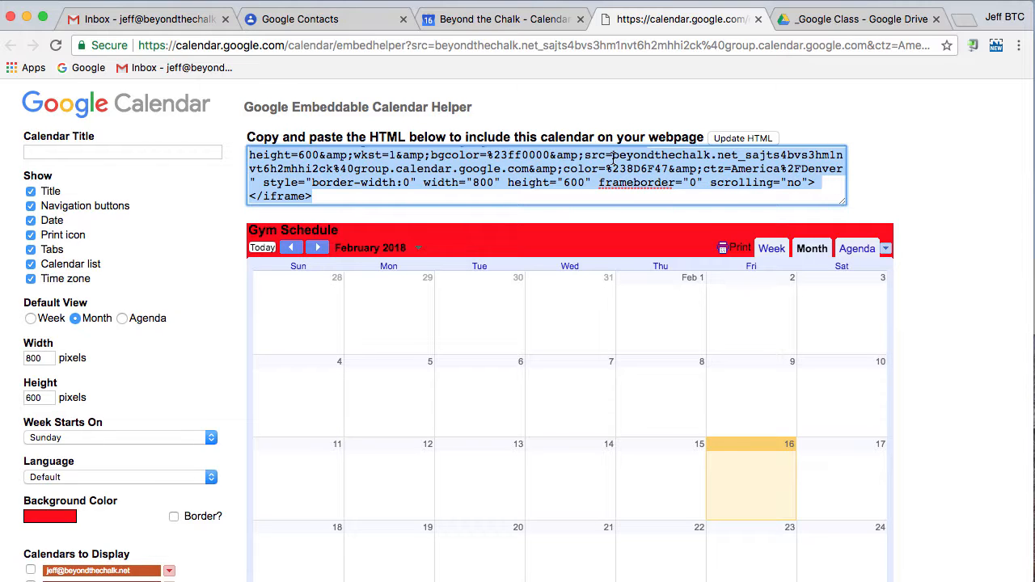
scroll(535, 164, "up", 1)
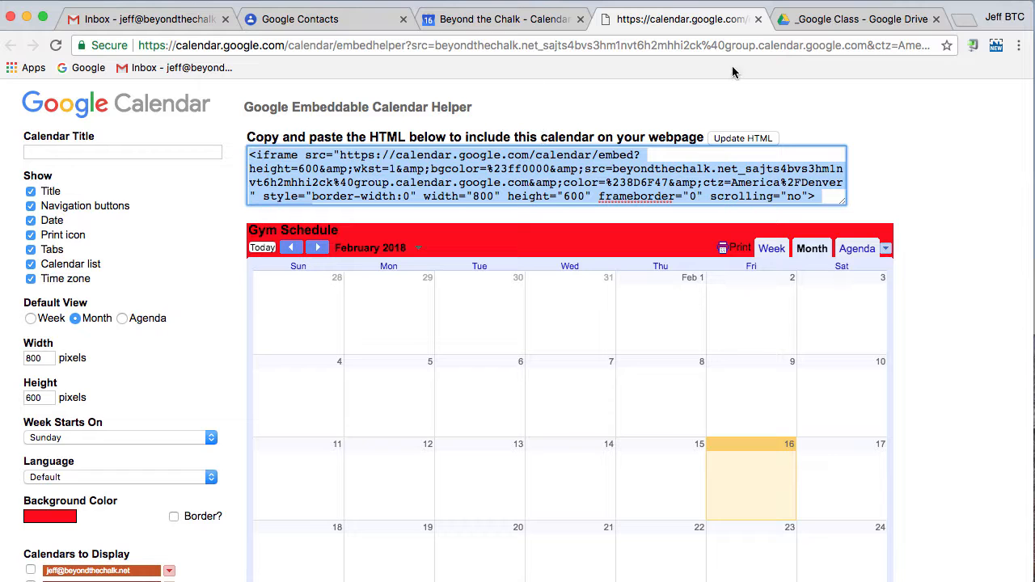
left_click(756, 20)
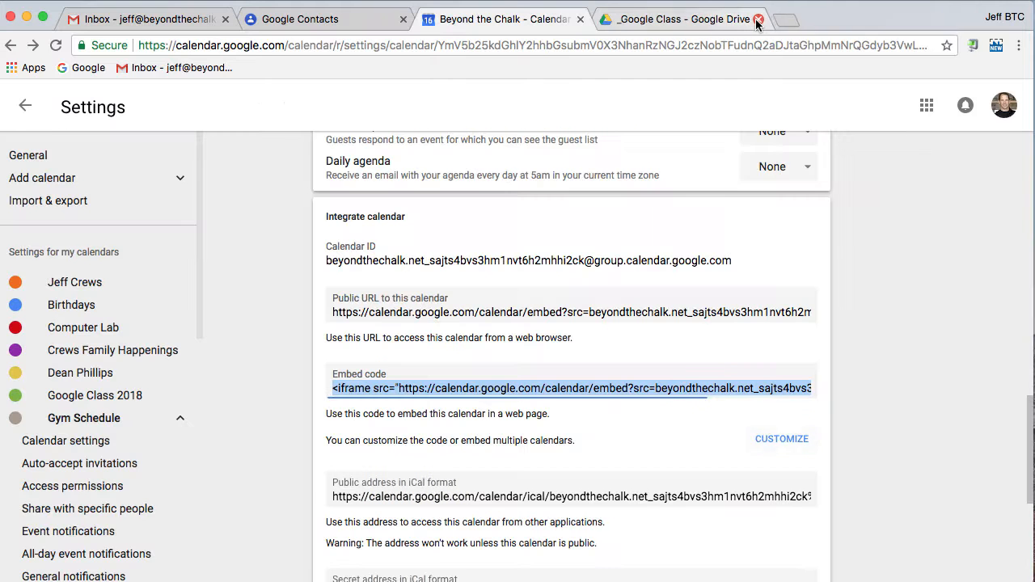
Step: Check the Gym Schedule's iCal addresses and Remove calendar options, and return to the main week calendar
scroll(664, 322, "down", 4)
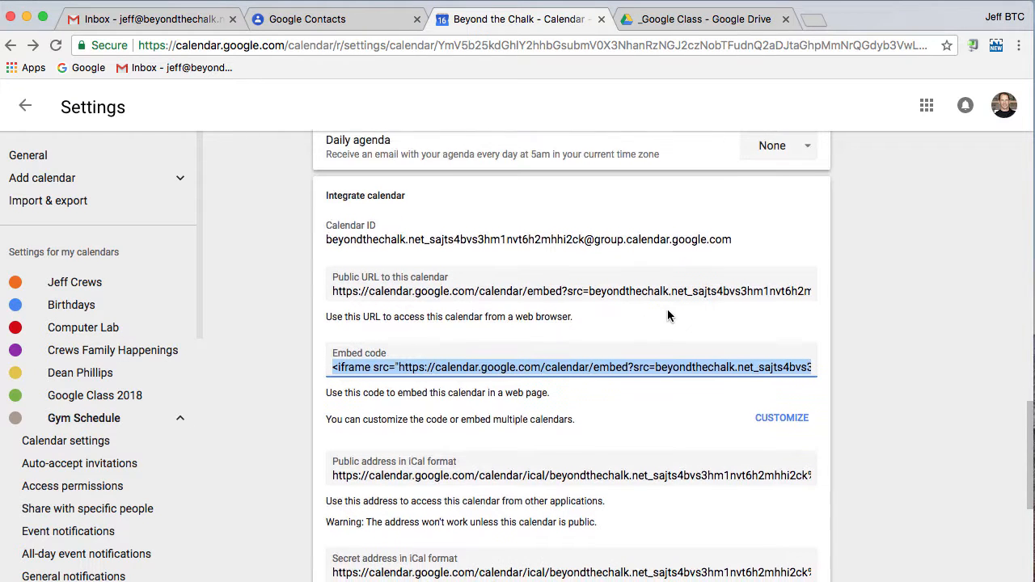
scroll(667, 315, "down", 5)
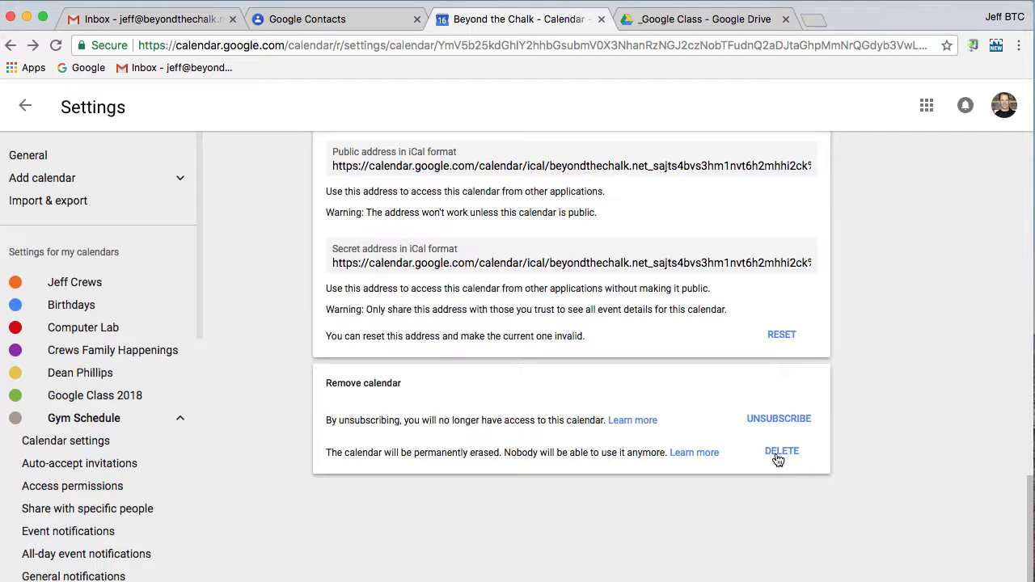
scroll(683, 429, "up", 15)
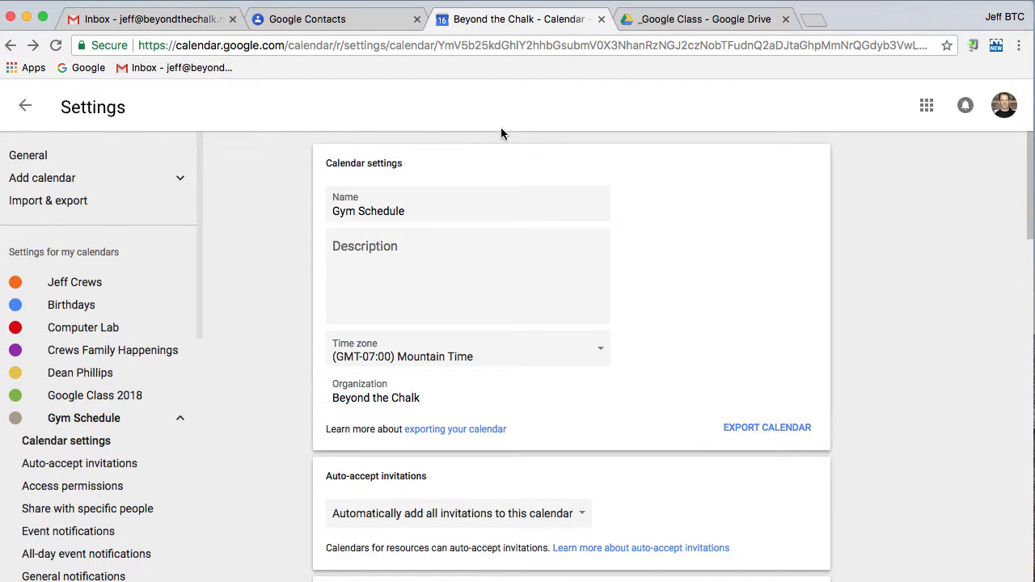
left_click(25, 106)
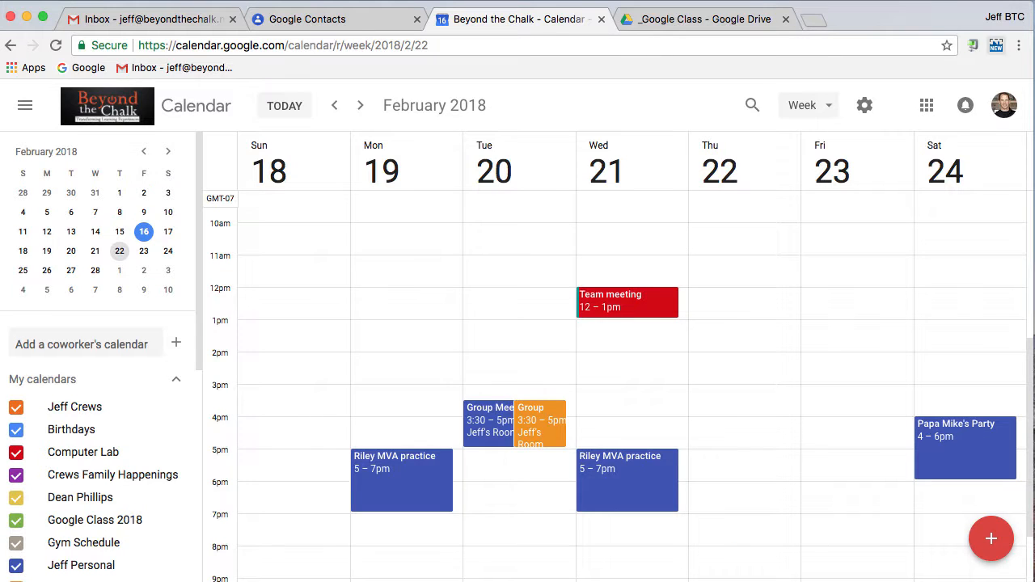